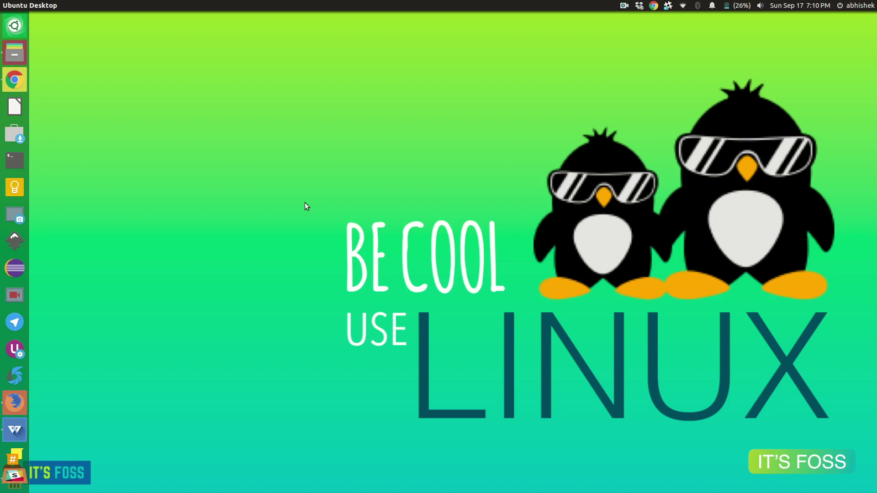
# Step: Search Google in Firefox for 'windows 10 iso download' and open Microsoft's Windows 10 ISO page
pyautogui.click(15, 402)
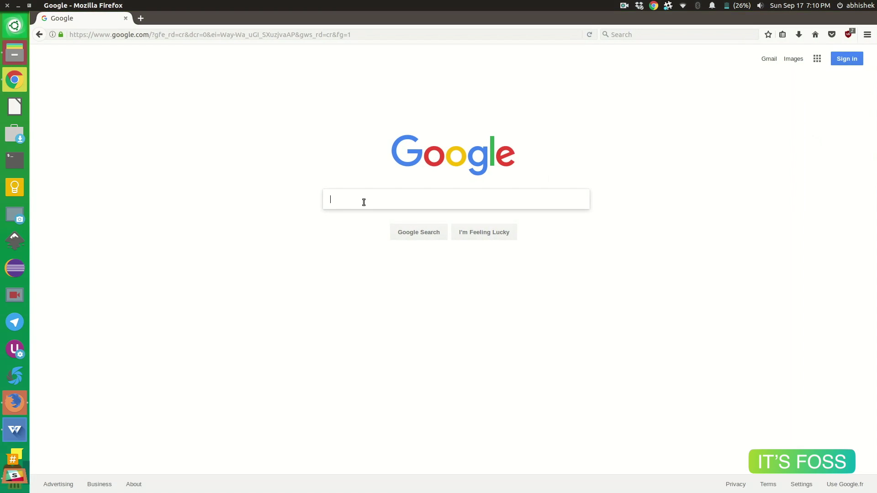
pyautogui.write('Window')
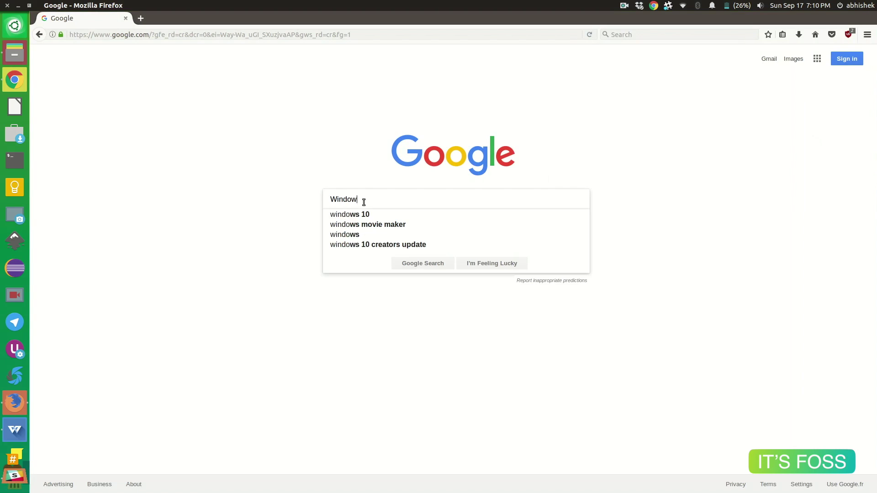
pyautogui.write('s 10 iso dow')
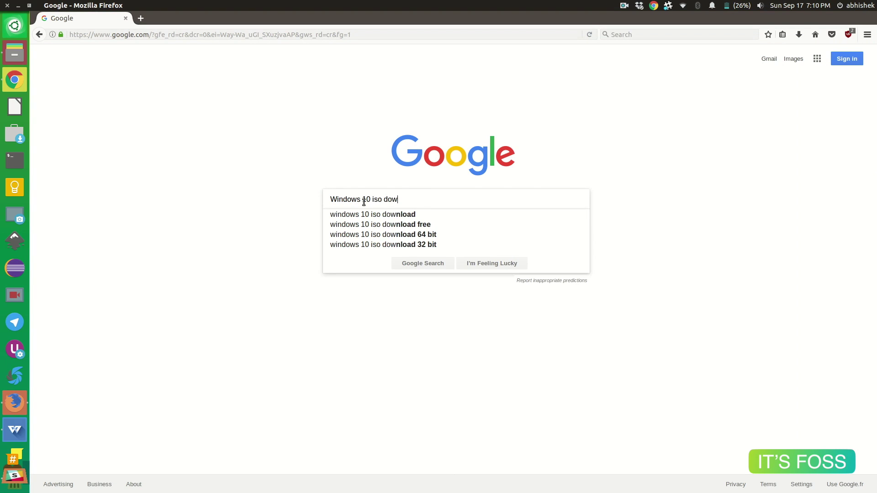
pyautogui.press('Down')
pyautogui.press('Return')
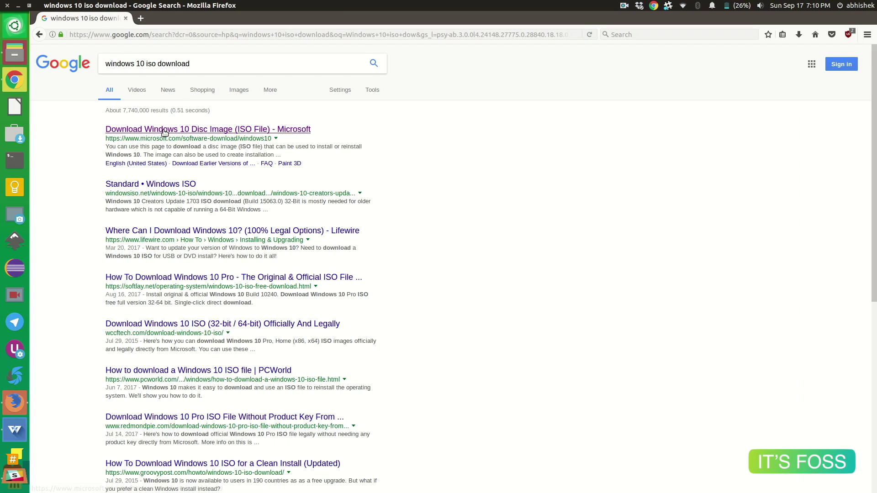
pyautogui.click(164, 133)
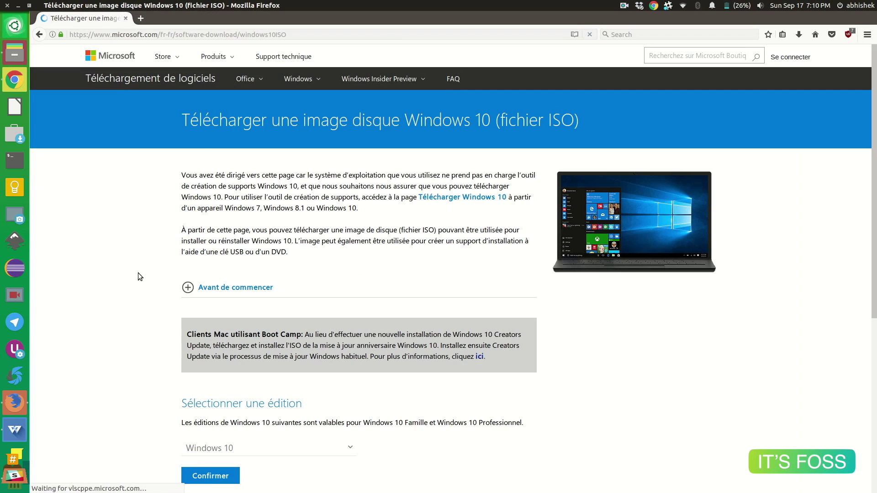
# Step: Confirm the Windows 10 edition and choose Anglais international as the product language
pyautogui.scroll(-5, 139, 276)
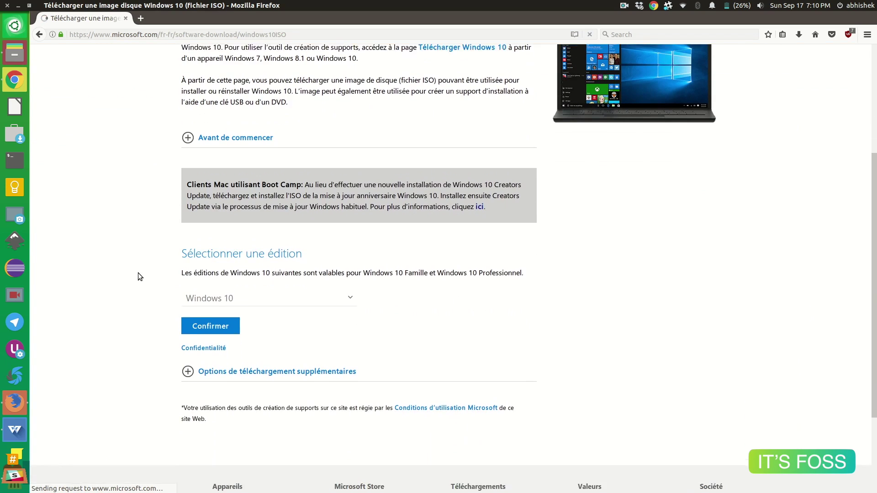
pyautogui.click(215, 321)
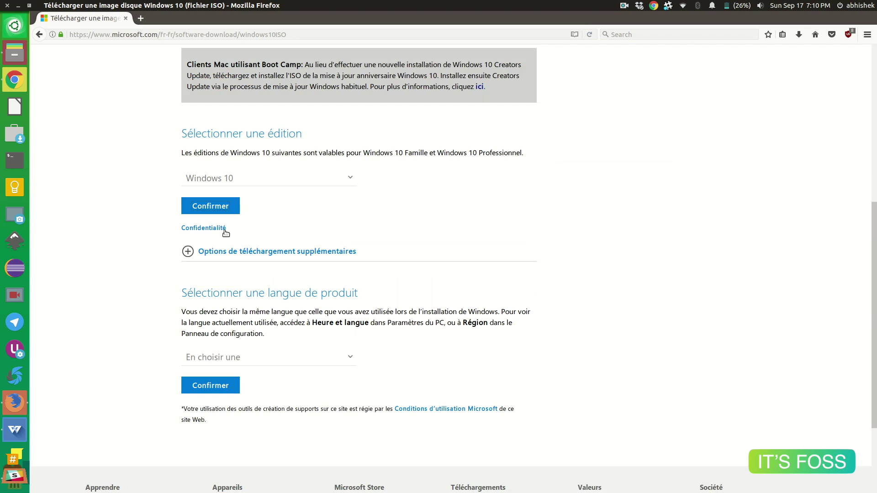
pyautogui.click(241, 358)
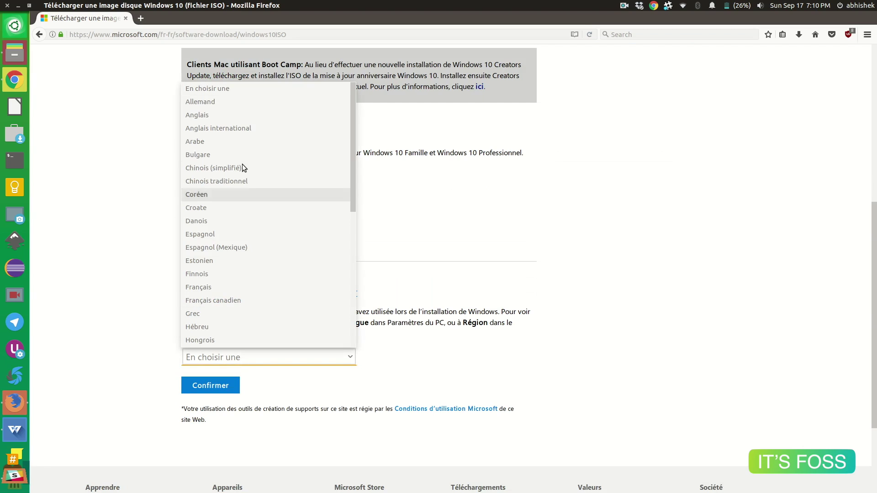
pyautogui.click(236, 129)
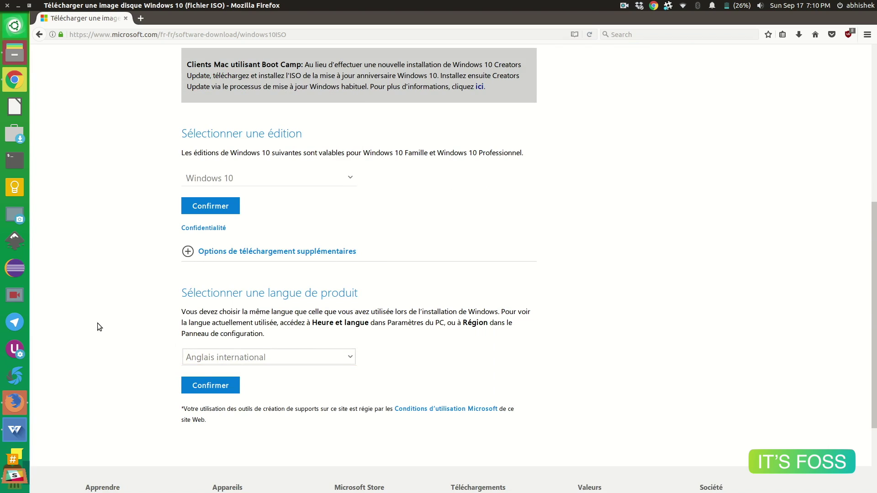
pyautogui.scroll(-3, 97, 323)
pyautogui.click(206, 308)
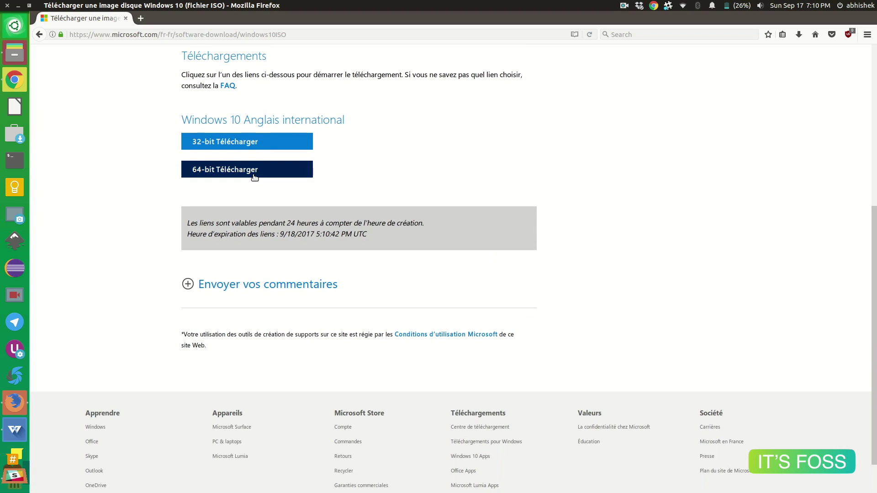
# Step: Download the 64-bit ISO and save Win10_1703_EnglishInternational_x64.iso to disk
pyautogui.click(250, 173)
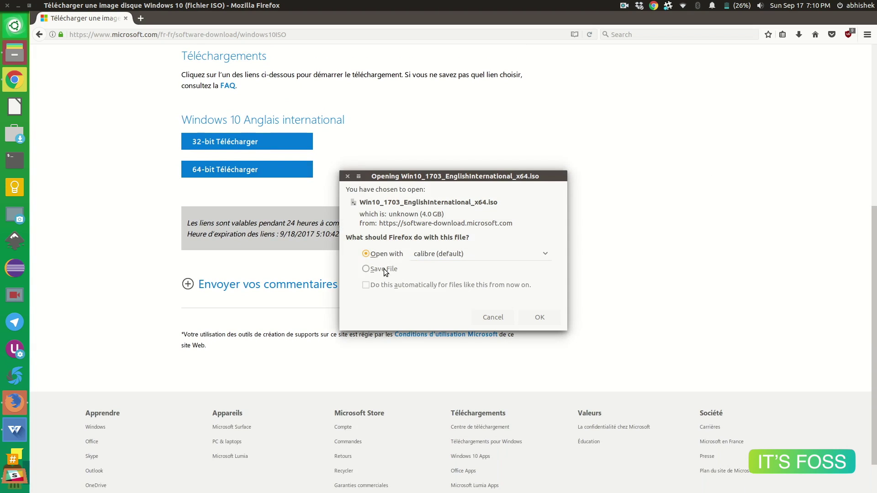
pyautogui.click(384, 269)
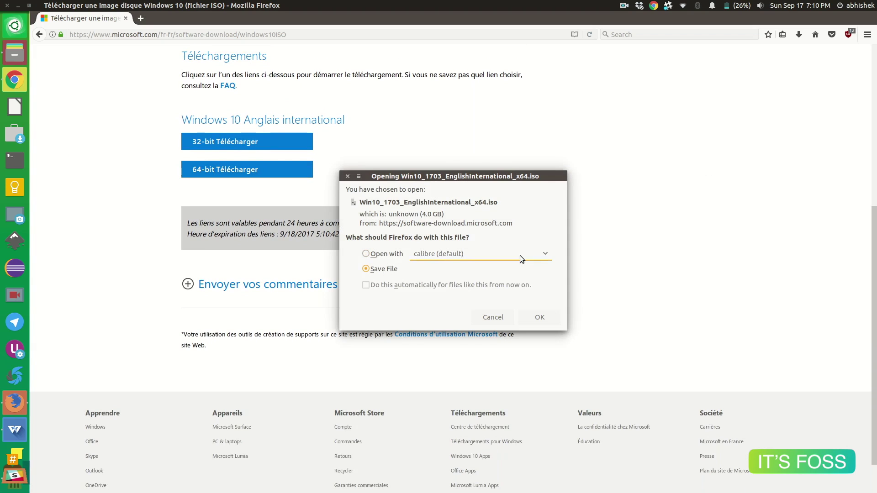
pyautogui.click(541, 317)
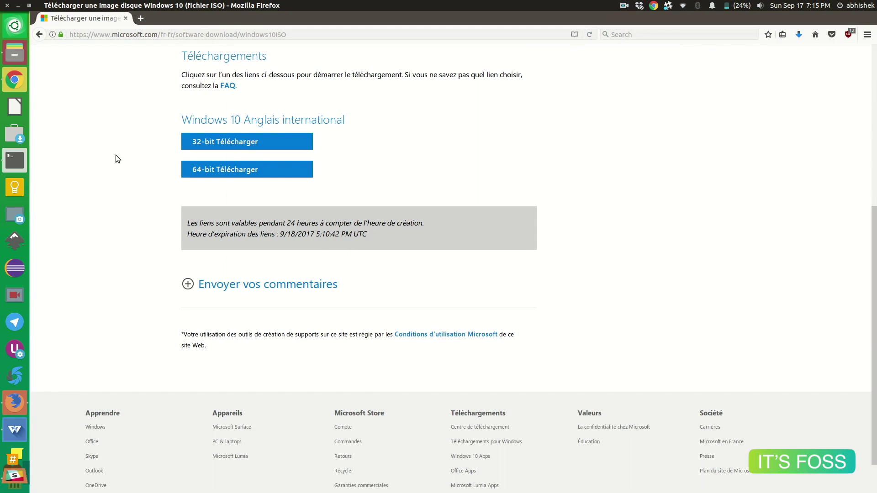
# Step: Search 'woeusb' in a new tab and read through the WoeUSB GitHub README
pyautogui.click(141, 18)
pyautogui.write('woeusb')
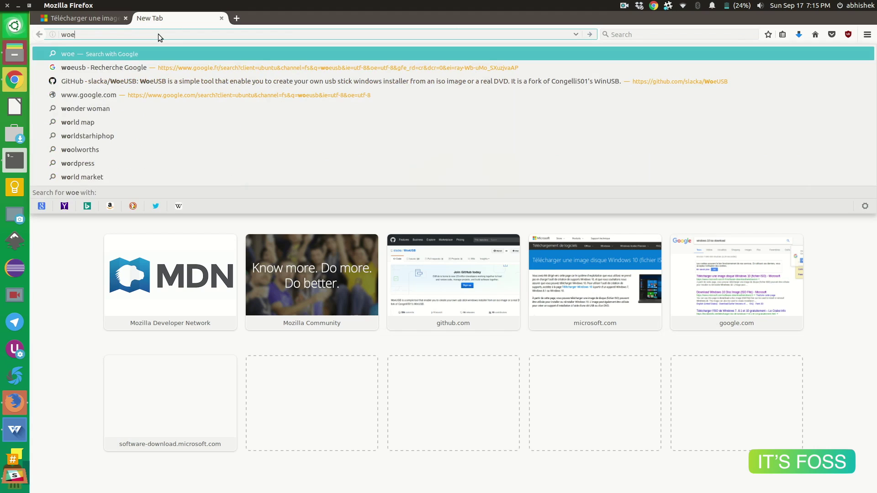
pyautogui.press('Return')
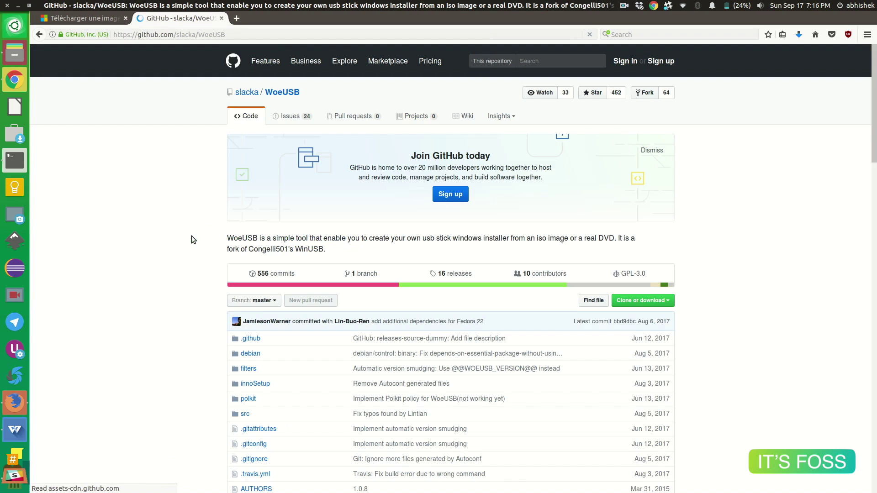
pyautogui.scroll(-1, 186, 264)
pyautogui.scroll(-4, 185, 264)
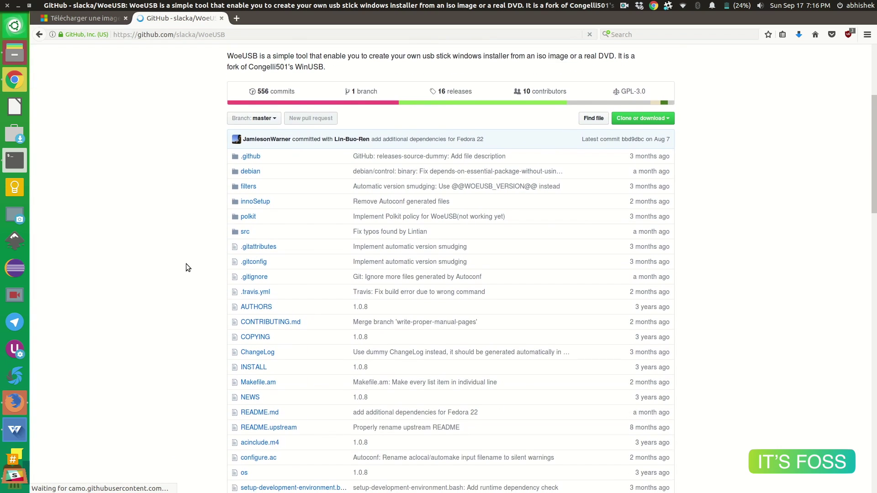
pyautogui.scroll(-4, 186, 264)
pyautogui.scroll(-3, 185, 264)
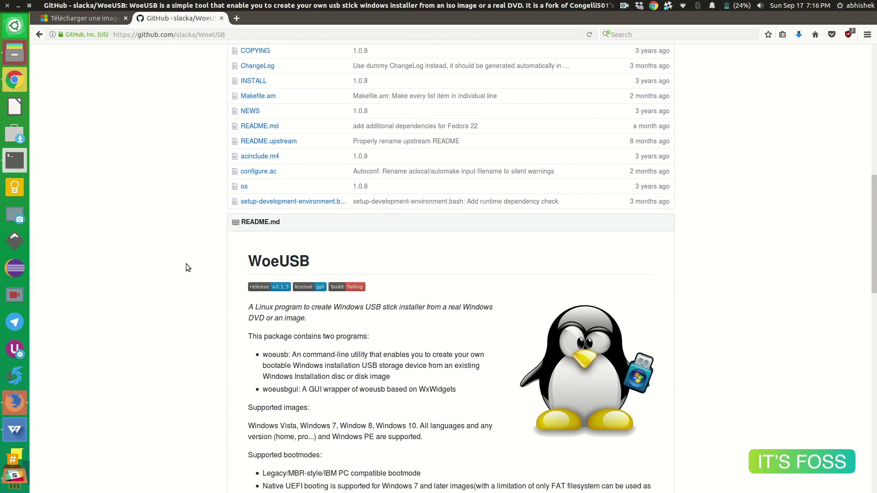
pyautogui.scroll(-5, 185, 263)
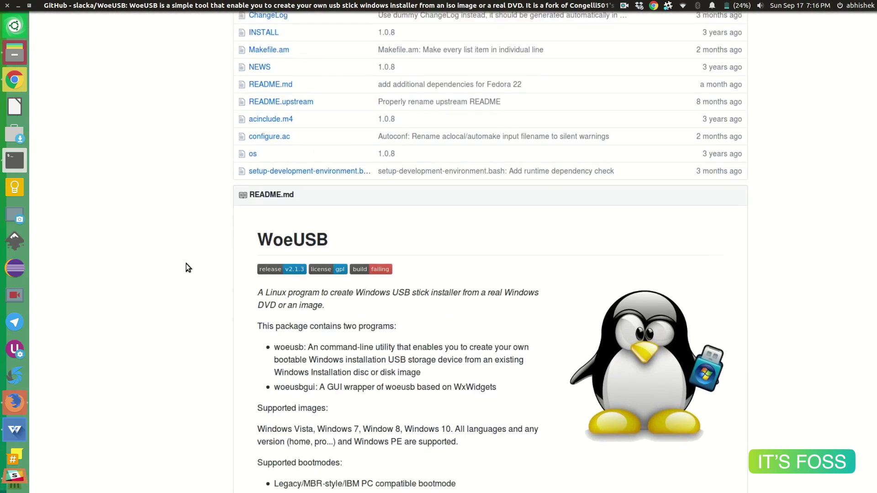
pyautogui.scroll(-6, 186, 264)
pyautogui.scroll(-8, 185, 263)
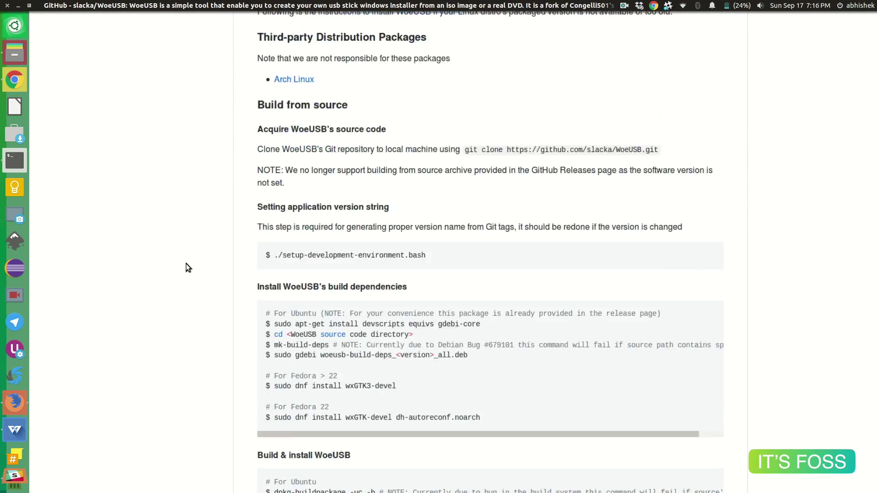
pyautogui.scroll(20, 185, 264)
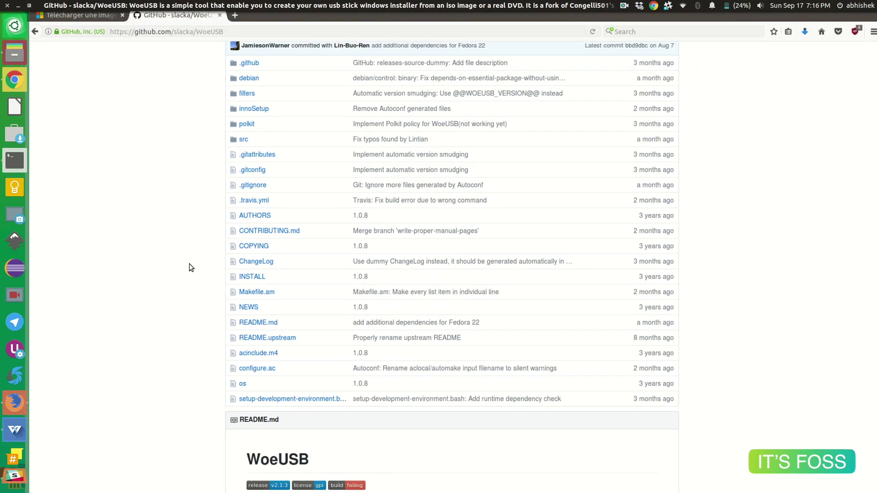
# Step: Copy the add-apt-repository command from the PPA note and add the webupd8 PPA in the terminal
pyautogui.click(18, 5)
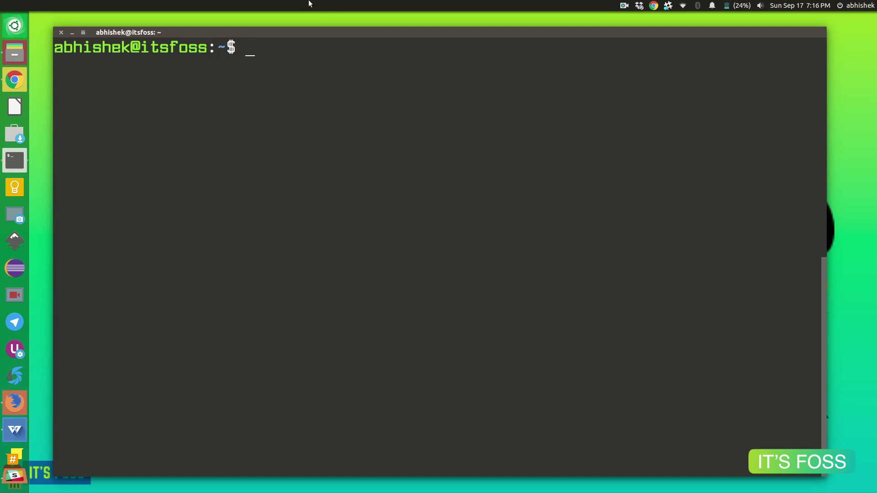
pyautogui.click(14, 429)
pyautogui.click(586, 135)
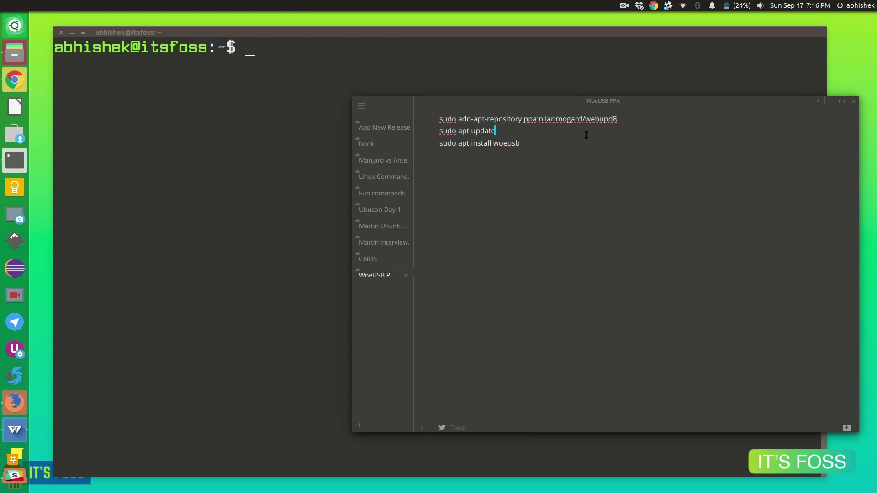
pyautogui.moveTo(625, 120); pyautogui.dragTo(439, 119)
pyautogui.press('cmd+c')
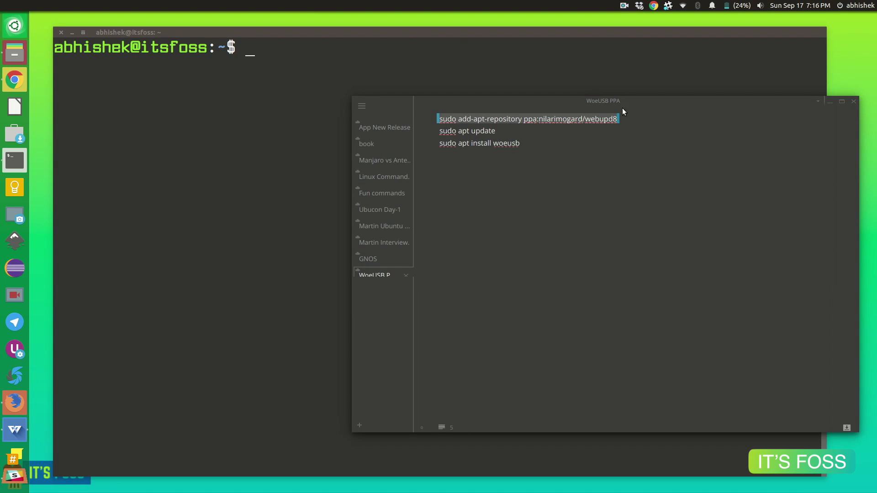
pyautogui.click(827, 104)
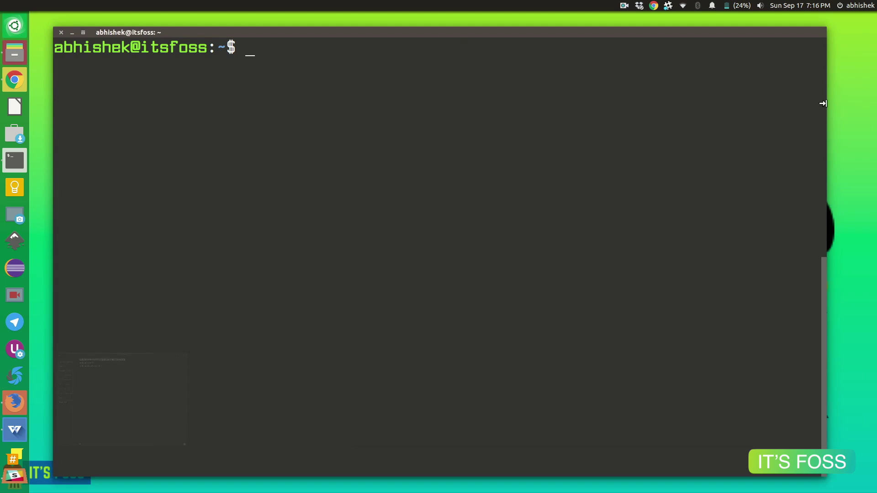
pyautogui.rightClick(368, 55)
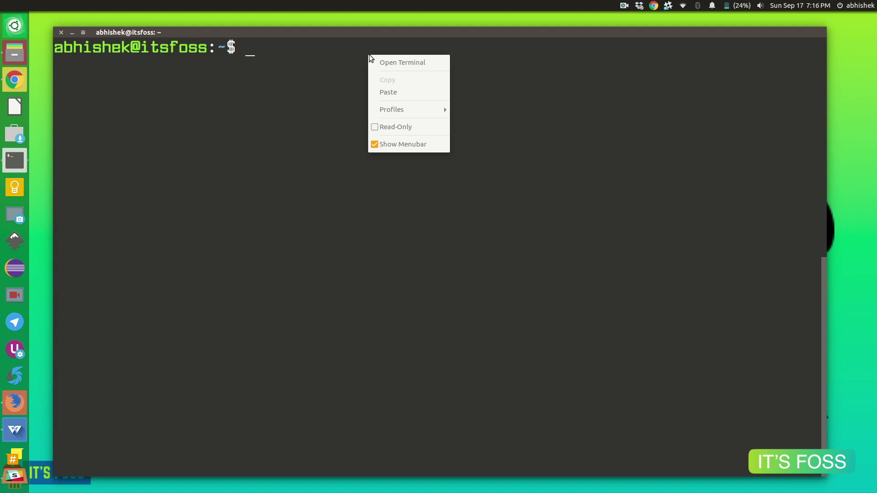
pyautogui.click(394, 92)
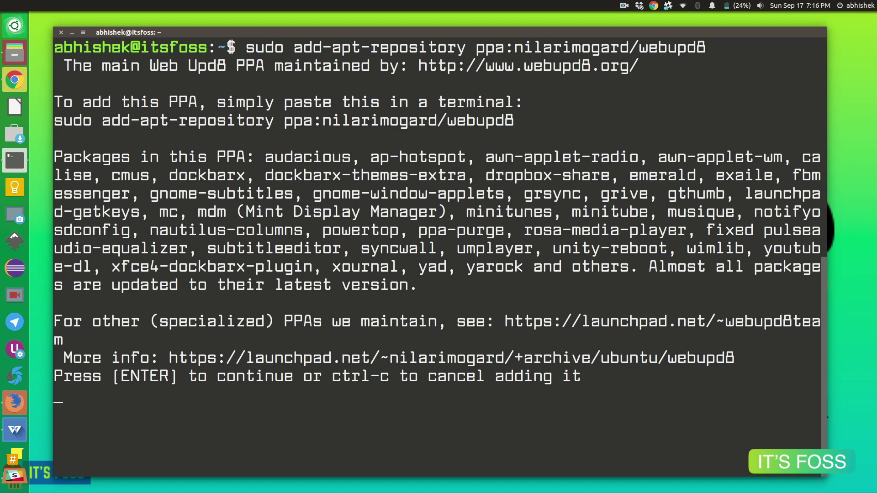
pyautogui.press('Return')
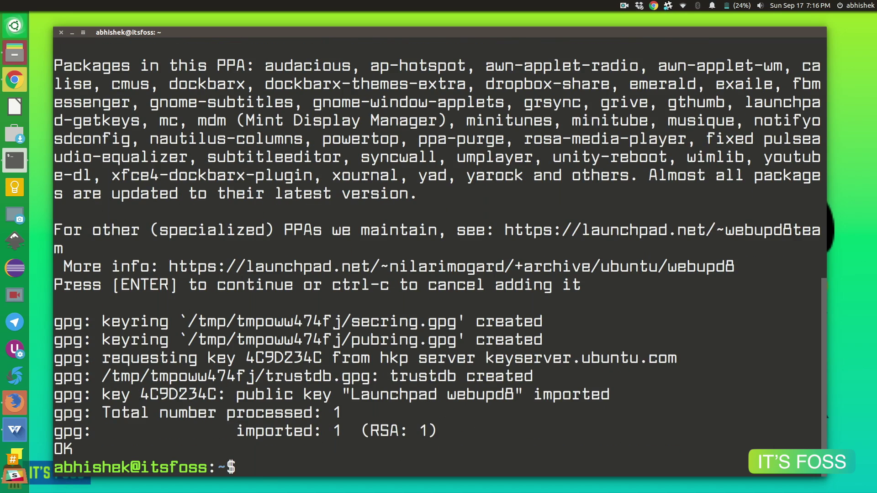
# Step: Run 'sudo apt update' and then 'sudo apt install woeusb'
pyautogui.write('sudo apt ')
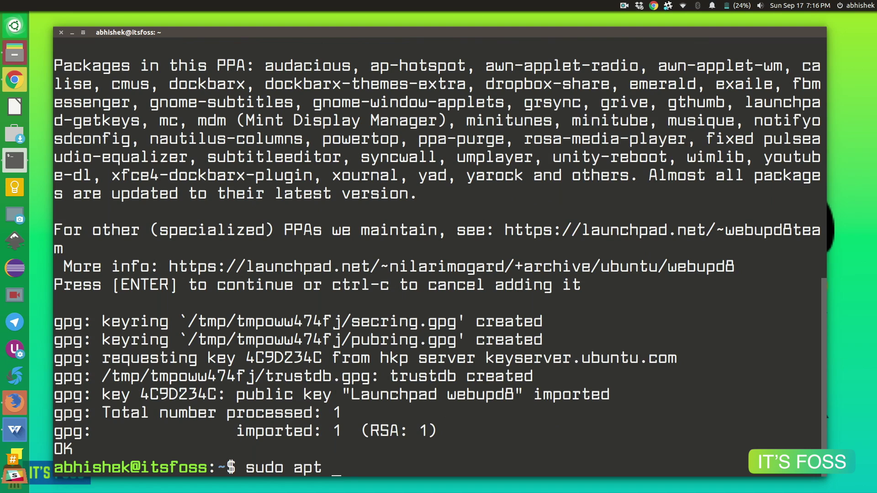
pyautogui.write('update')
pyautogui.press('Return')
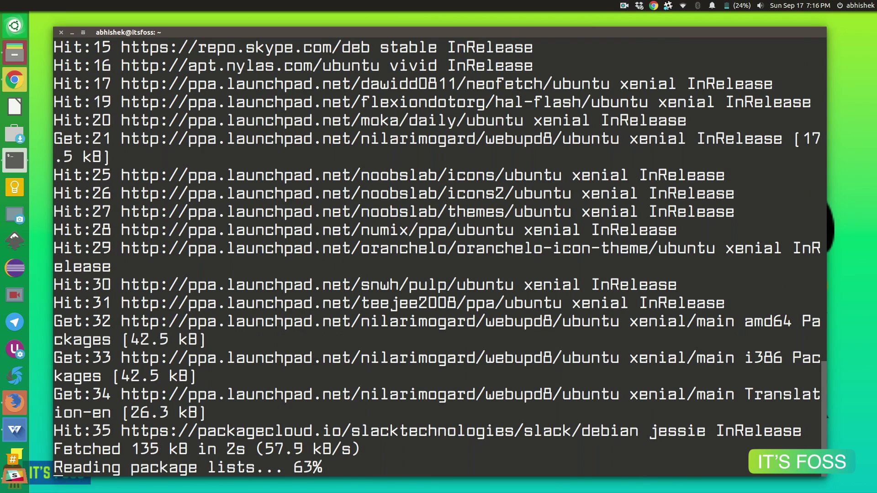
pyautogui.write('sudo apt ')
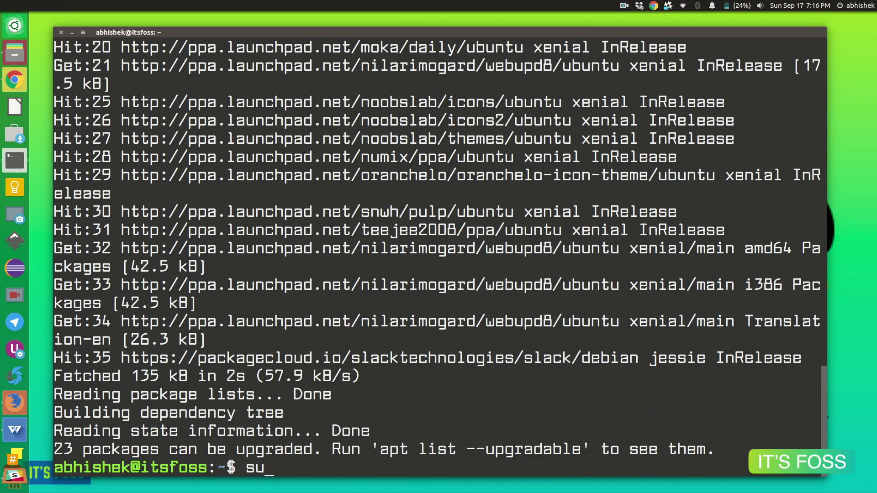
pyautogui.write('ins')
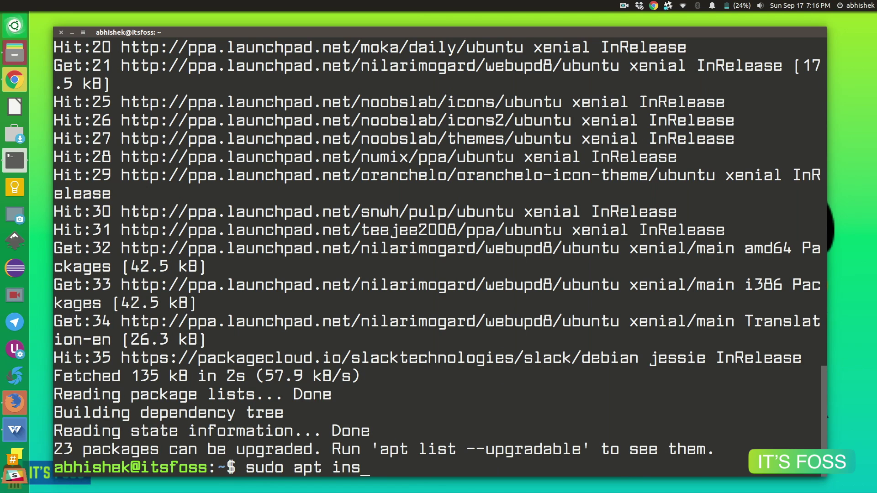
pyautogui.write('tall woeusb')
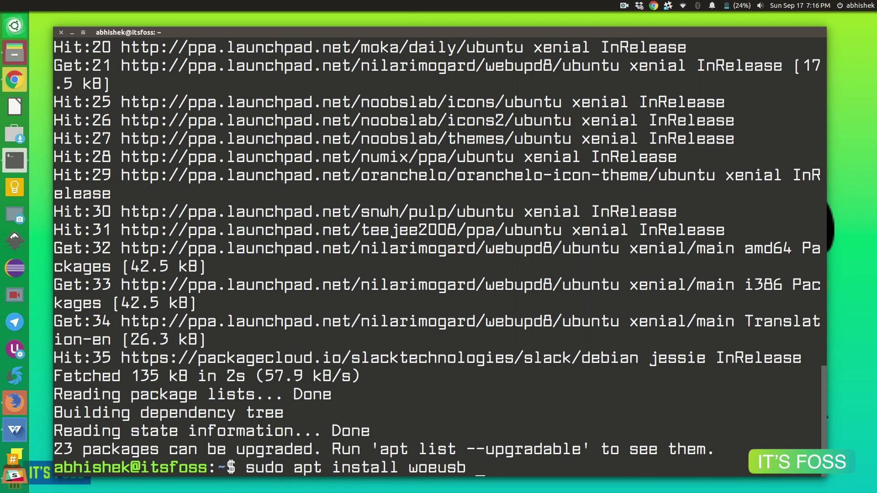
pyautogui.press('Return')
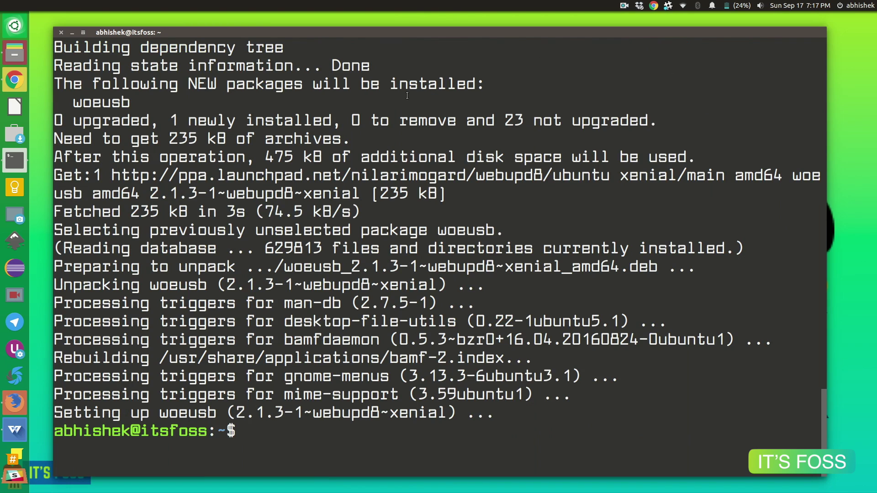
# Step: Search 'usb' in the Dash and launch WoeUSB
pyautogui.click(72, 33)
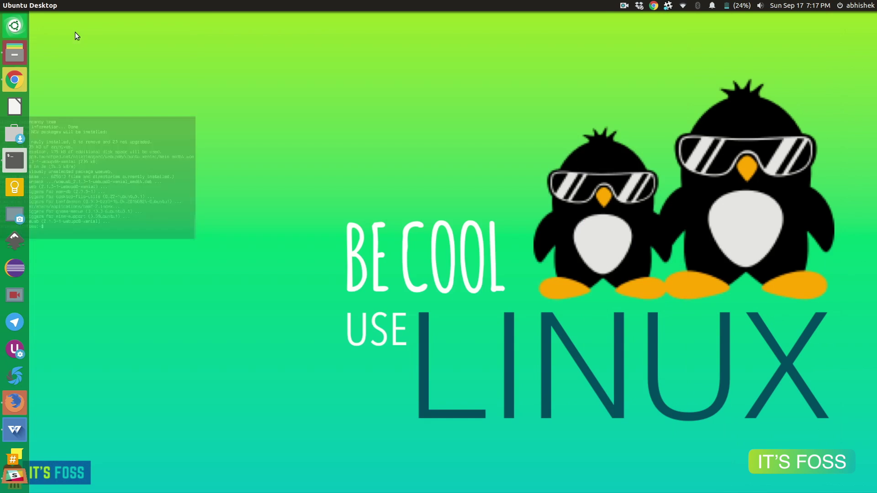
pyautogui.click(14, 27)
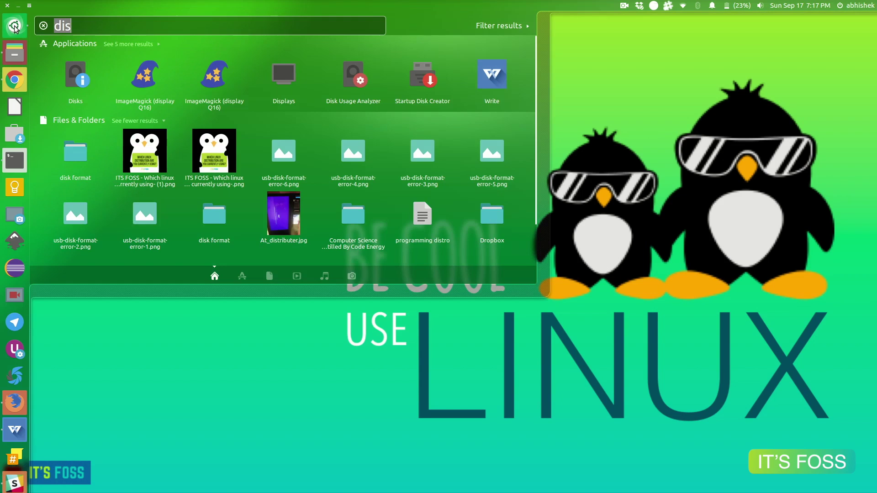
pyautogui.write('usb')
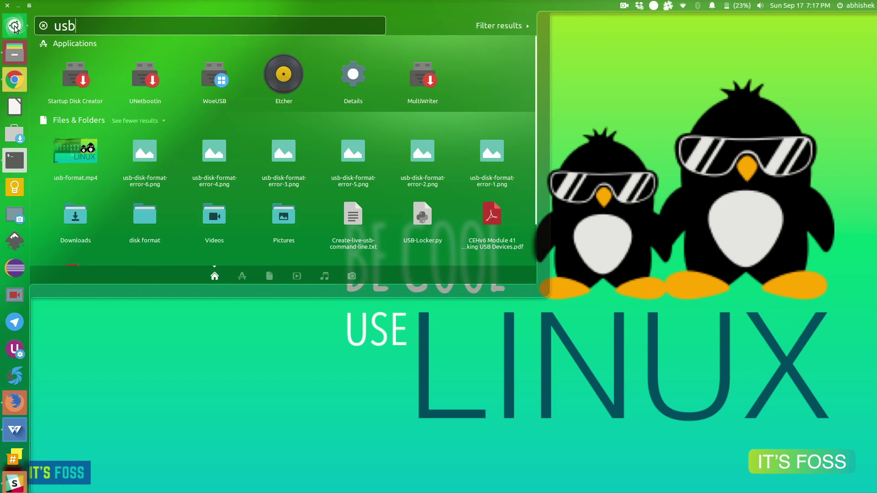
pyautogui.click(222, 81)
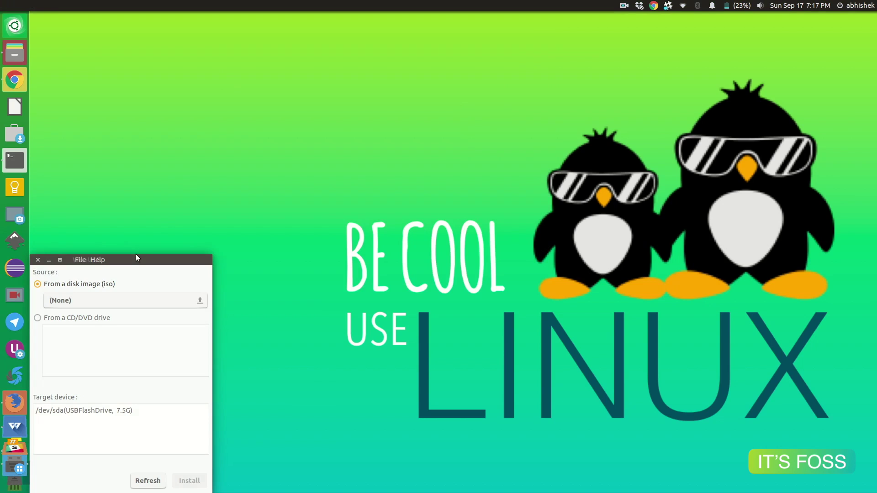
# Step: Center the WoeUSB window, pick the 7.5G /dev/sda drive as target, and bring up the image chooser
pyautogui.moveTo(136, 257); pyautogui.dragTo(424, 101)
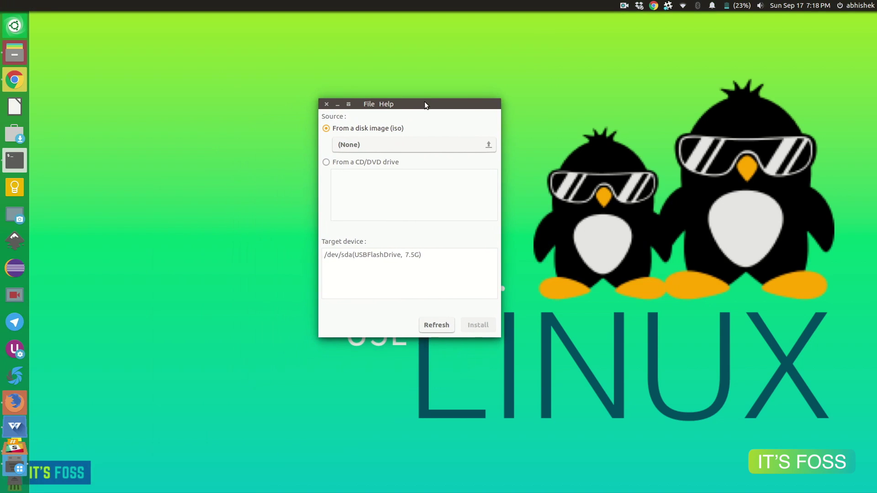
pyautogui.click(360, 255)
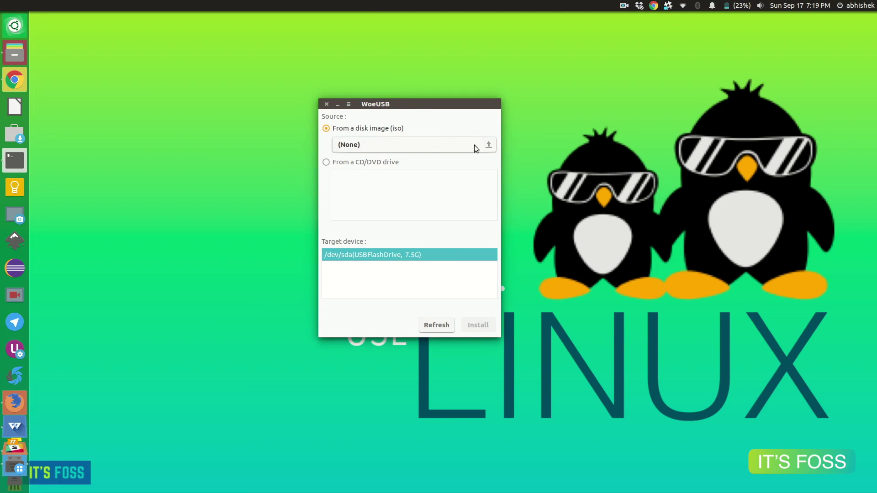
pyautogui.click(491, 145)
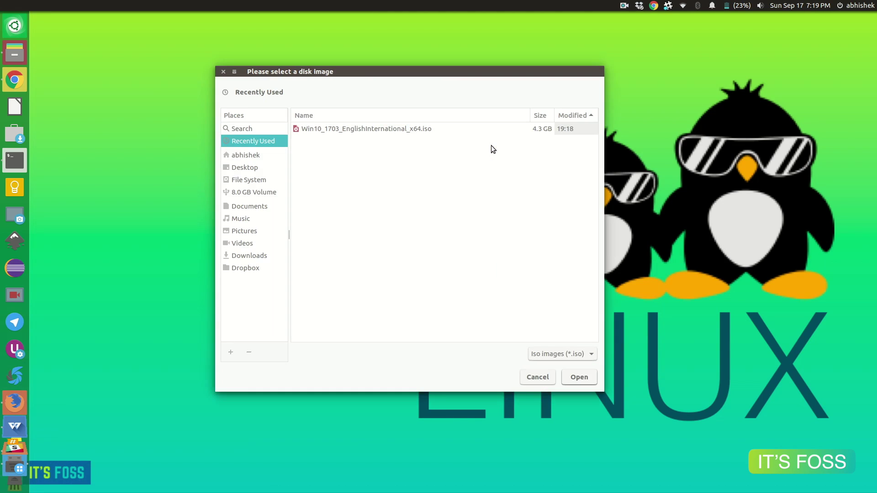
# Step: Choose Win10_1703_EnglishInternational_x64.iso from Recently Used as the source image
pyautogui.click(390, 127)
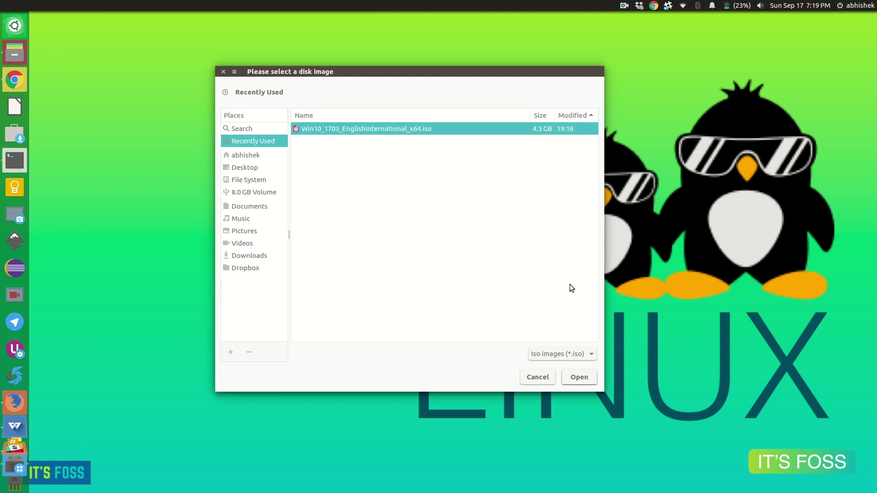
pyautogui.click(575, 377)
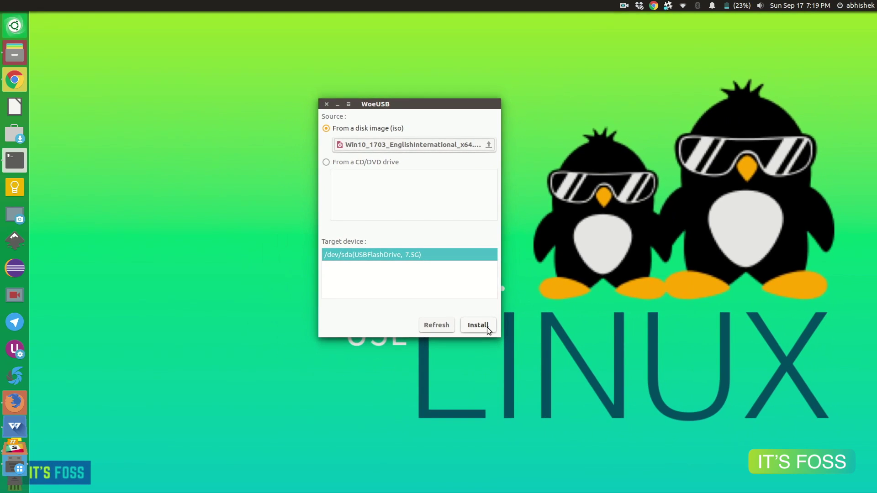
# Step: Try installing with the admin password, dismiss the device-busy failure, and open Files
pyautogui.click(480, 326)
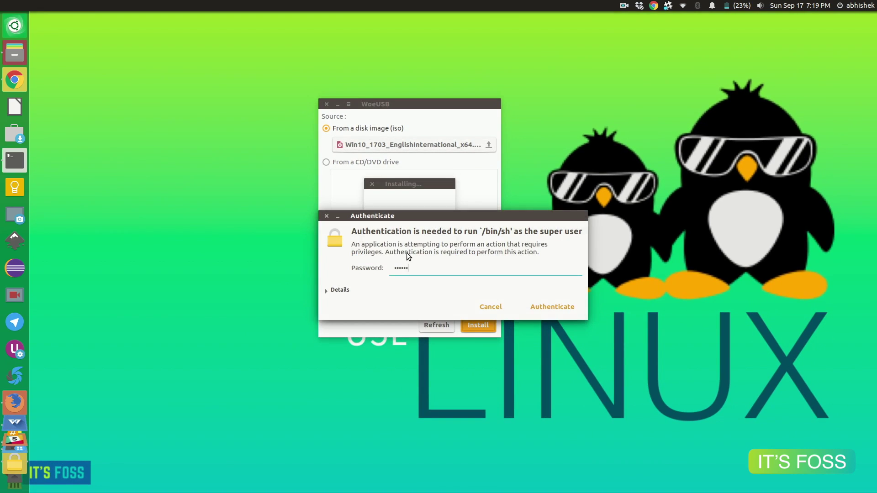
pyautogui.press('Return')
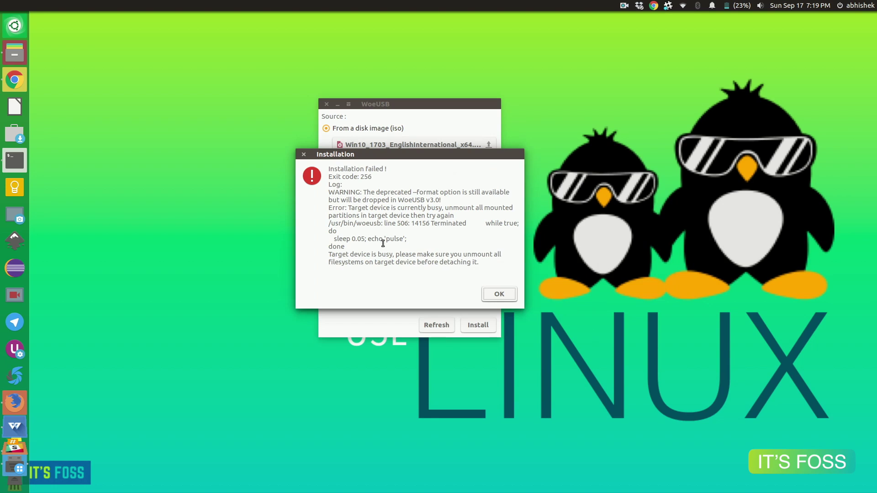
pyautogui.click(493, 294)
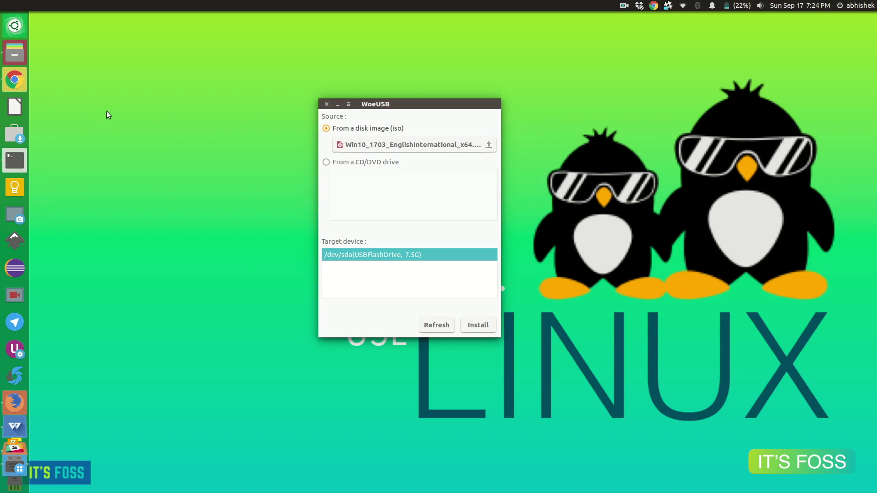
pyautogui.click(15, 54)
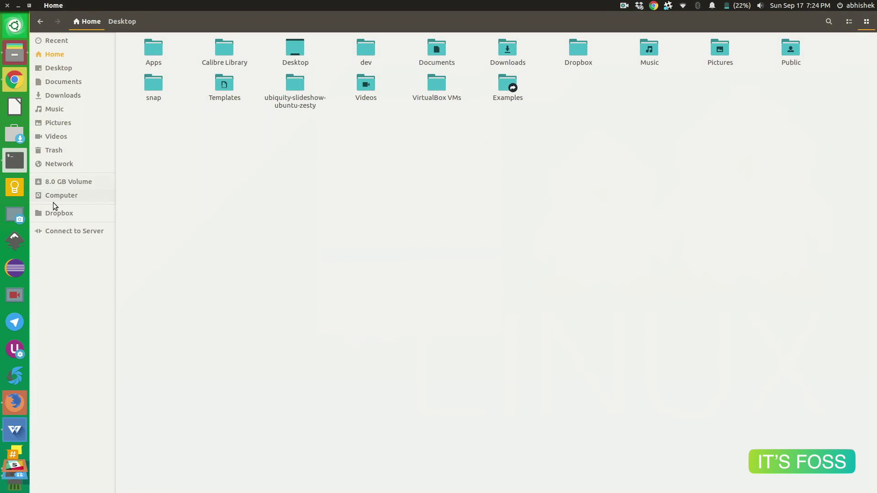
# Step: Format the 8.0 GB Volume with the NTFS filesystem type and confirm the format
pyautogui.rightClick(64, 180)
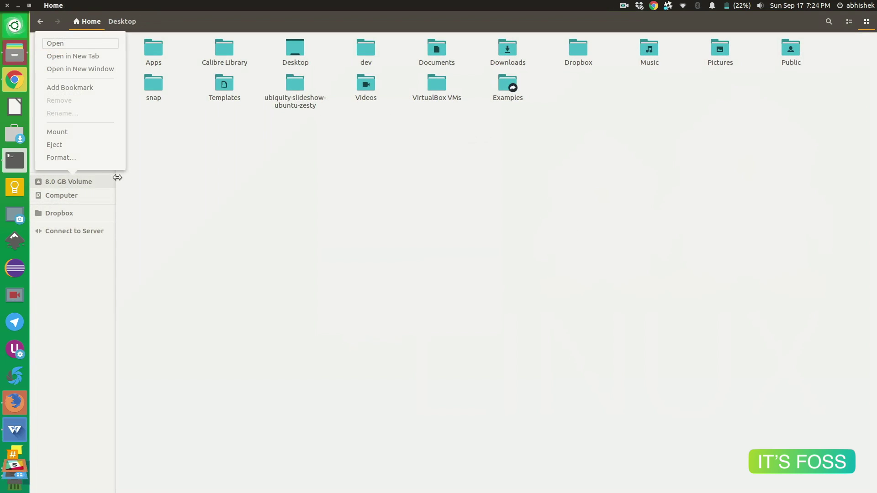
pyautogui.click(92, 156)
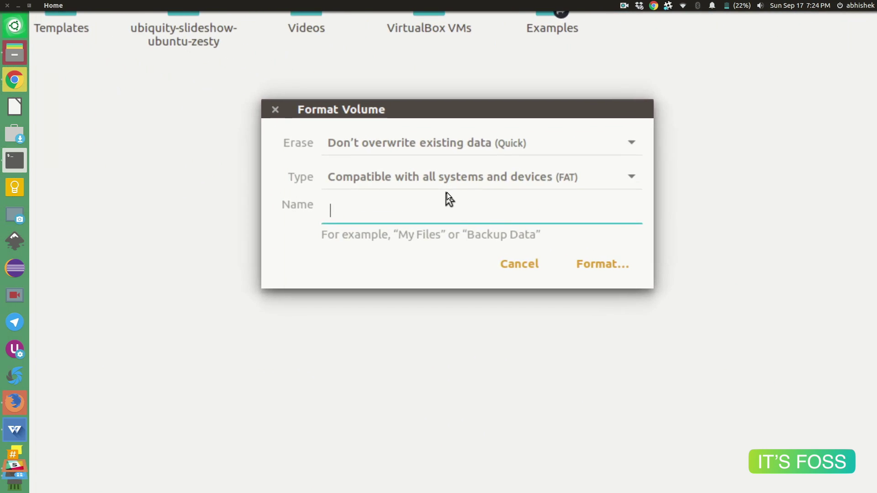
pyautogui.hotkey('shift', 'Tab')
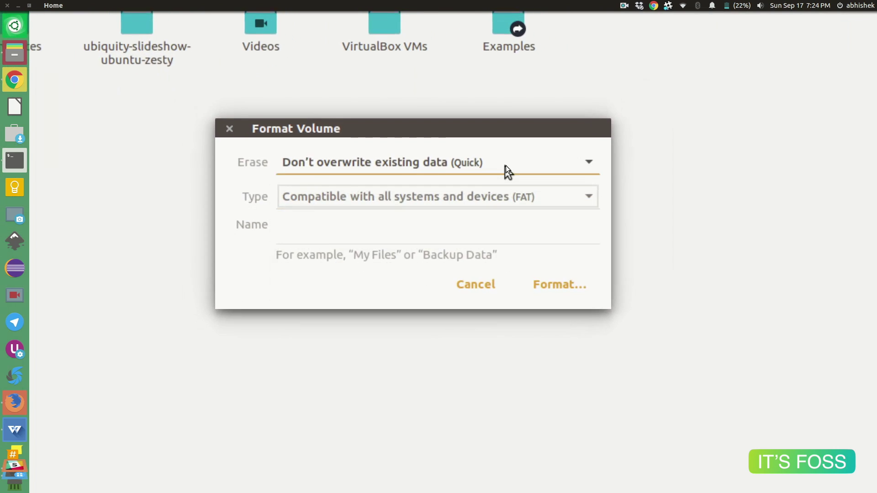
pyautogui.click(546, 185)
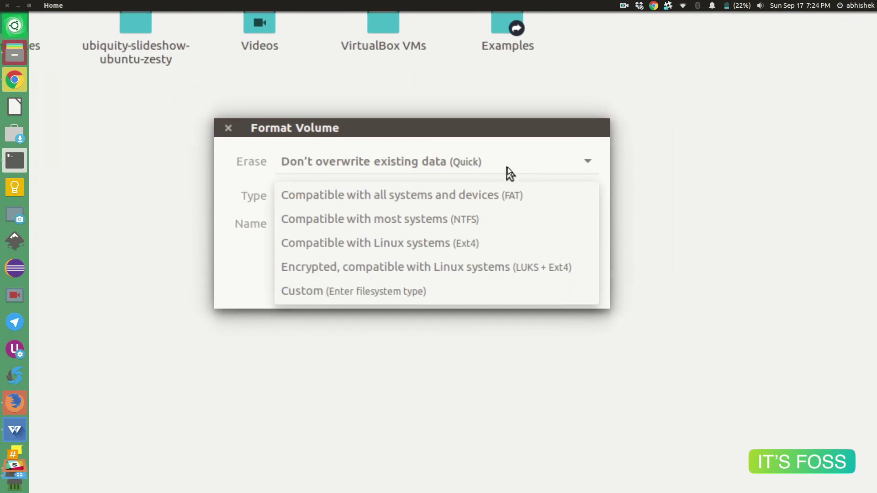
pyautogui.click(471, 204)
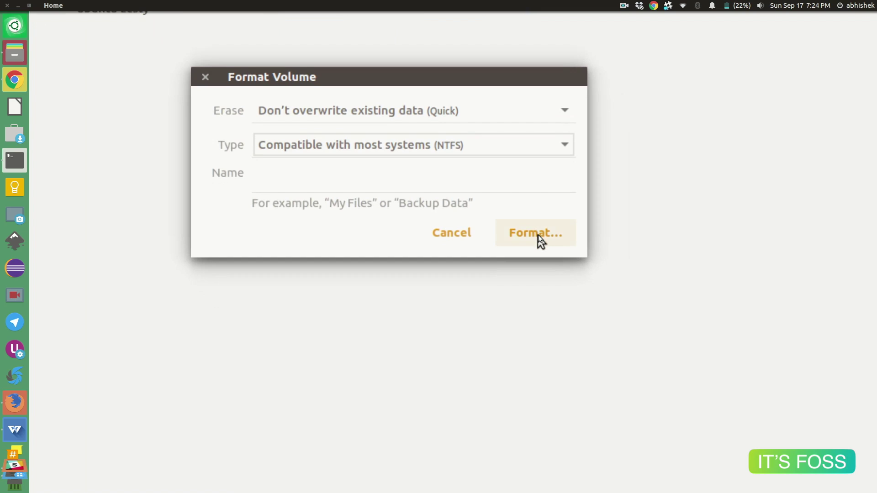
pyautogui.click(538, 235)
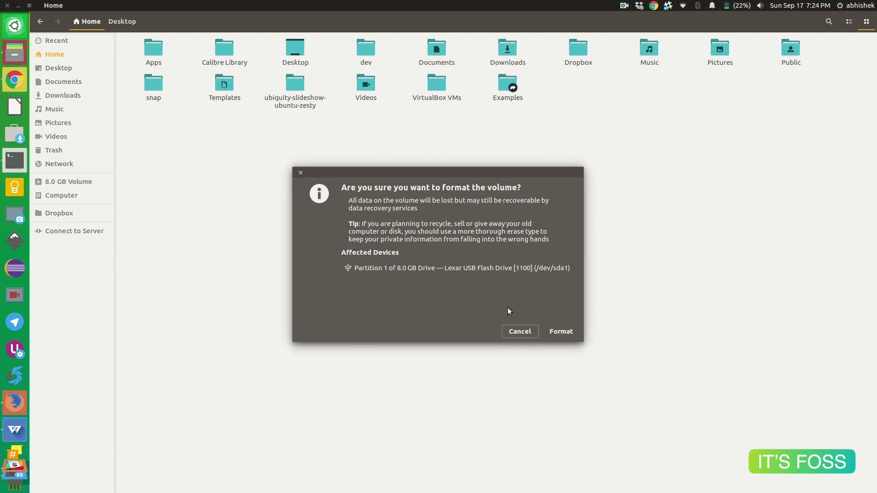
pyautogui.click(558, 332)
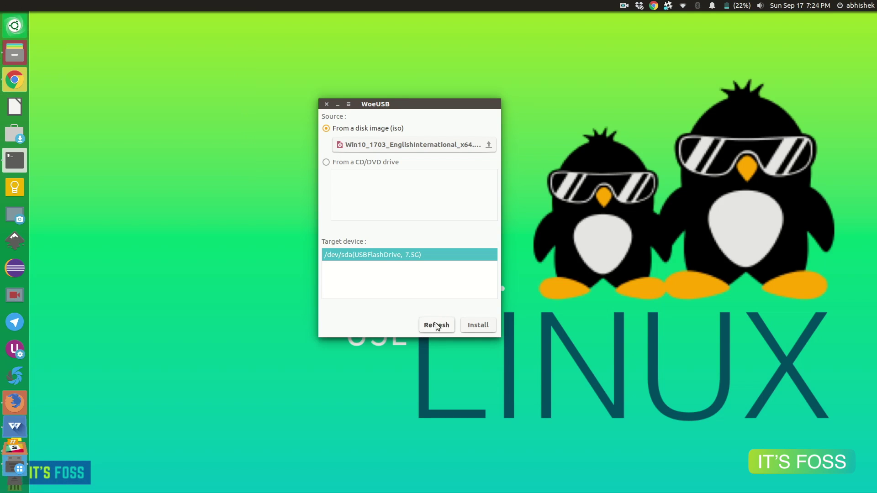
# Step: Refresh devices, reselect /dev/sda, and install the image with the admin password until it succeeds
pyautogui.click(435, 325)
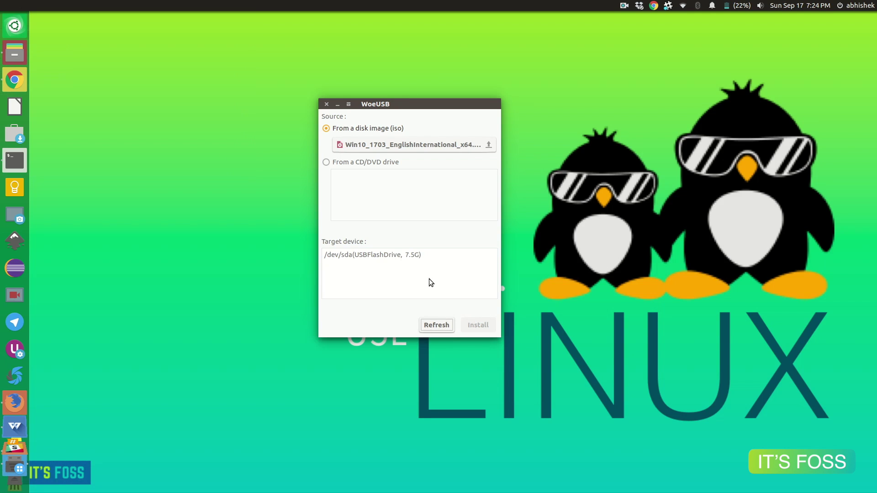
pyautogui.click(417, 256)
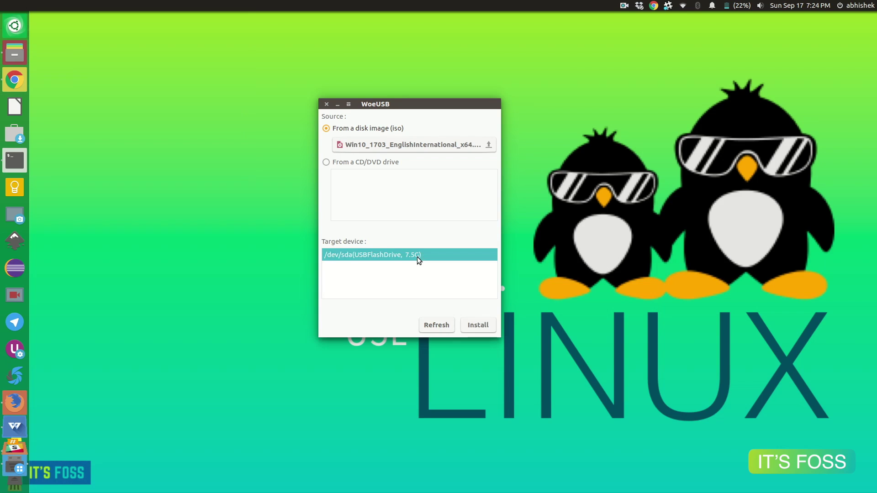
pyautogui.click(478, 326)
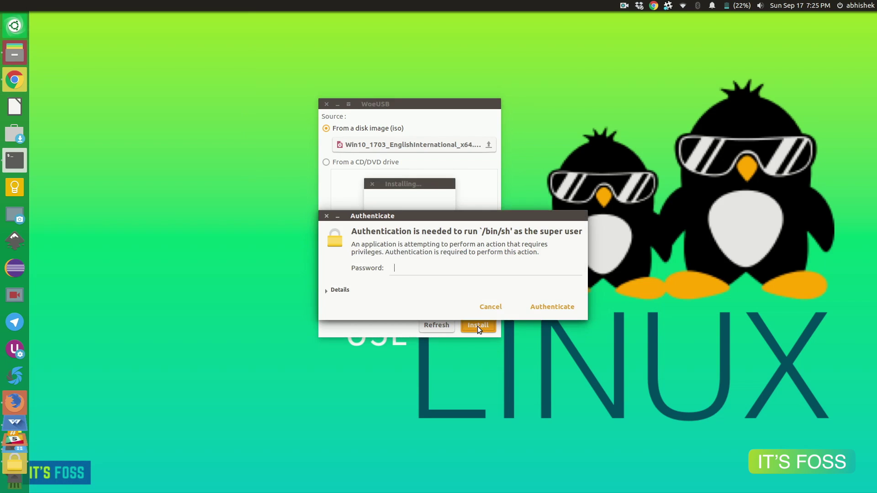
pyautogui.write('••••••••')
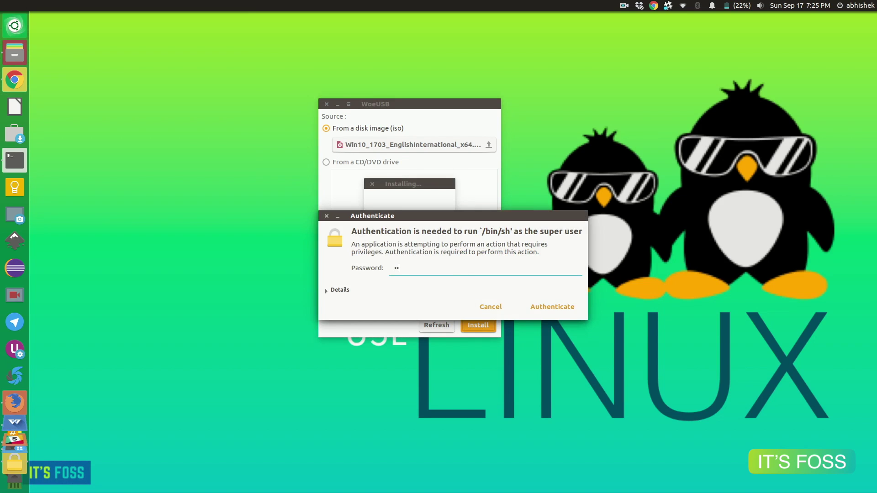
pyautogui.press('Return')
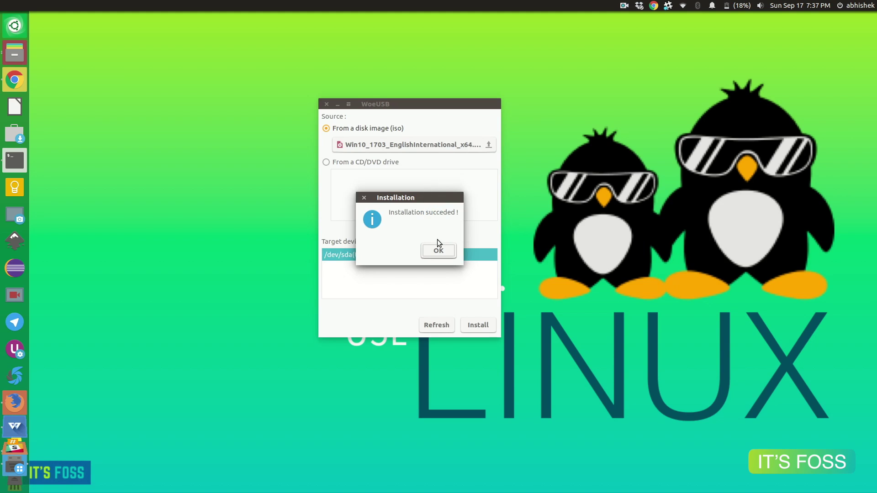
pyautogui.click(438, 251)
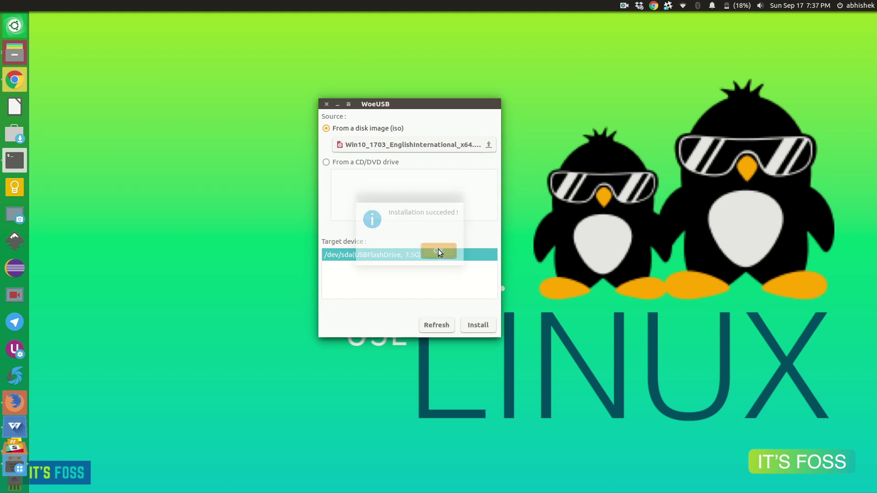
# Step: Close WoeUSB and shut down the computer from the session menu
pyautogui.click(326, 104)
pyautogui.click(864, 4)
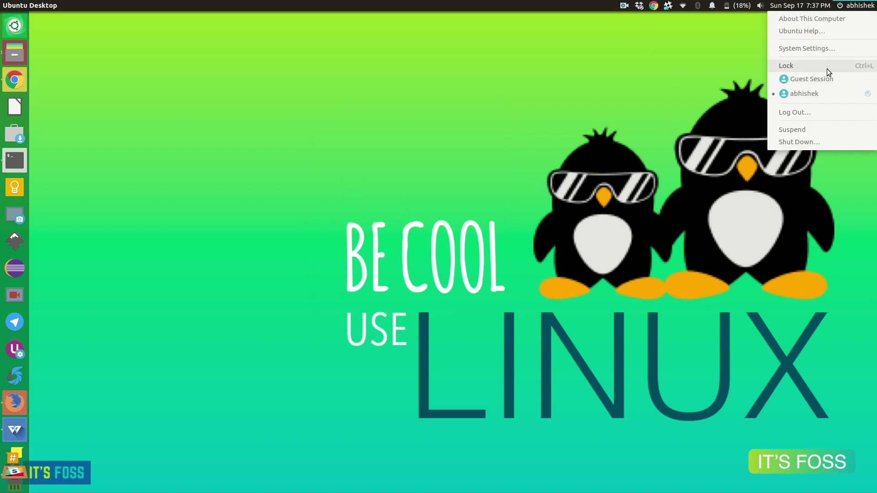
pyautogui.click(810, 141)
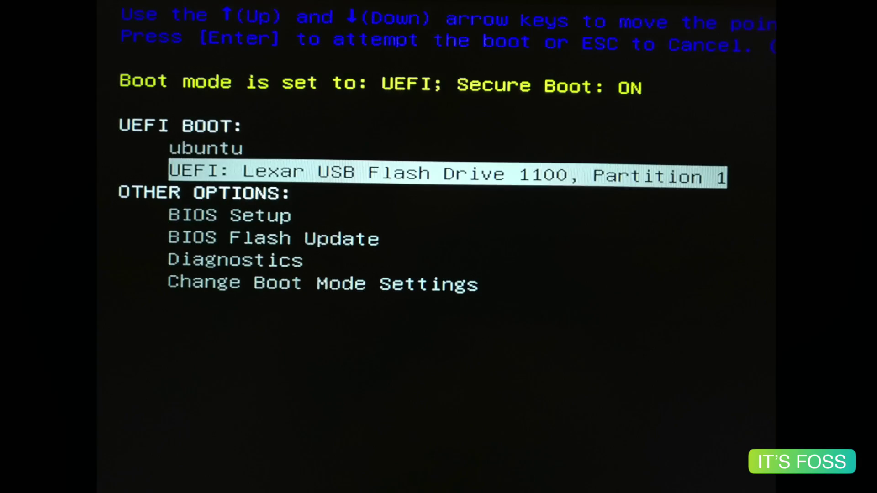